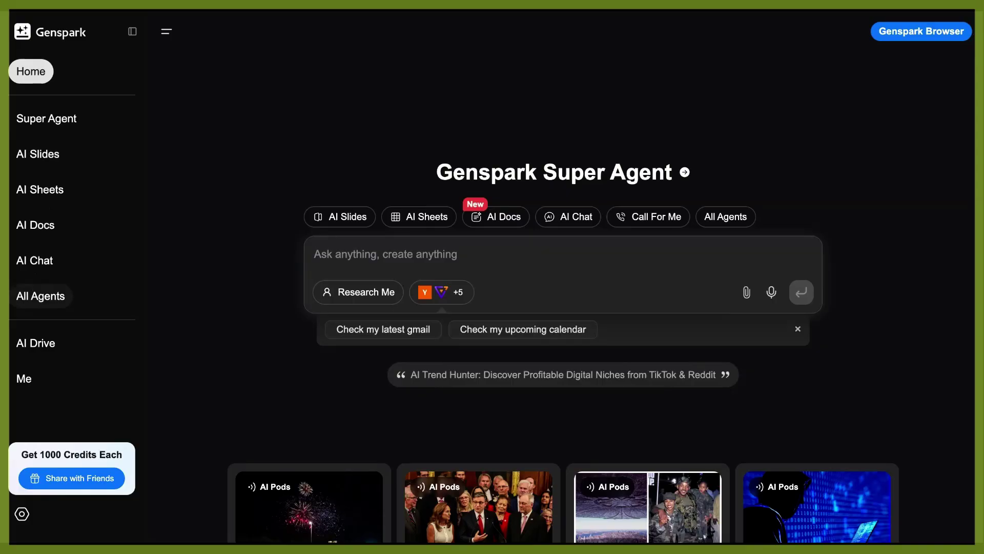
Browse the All Agents catalogue of Advanced and Basic agents, then start a new Super Agent chat.
left_click(41, 296)
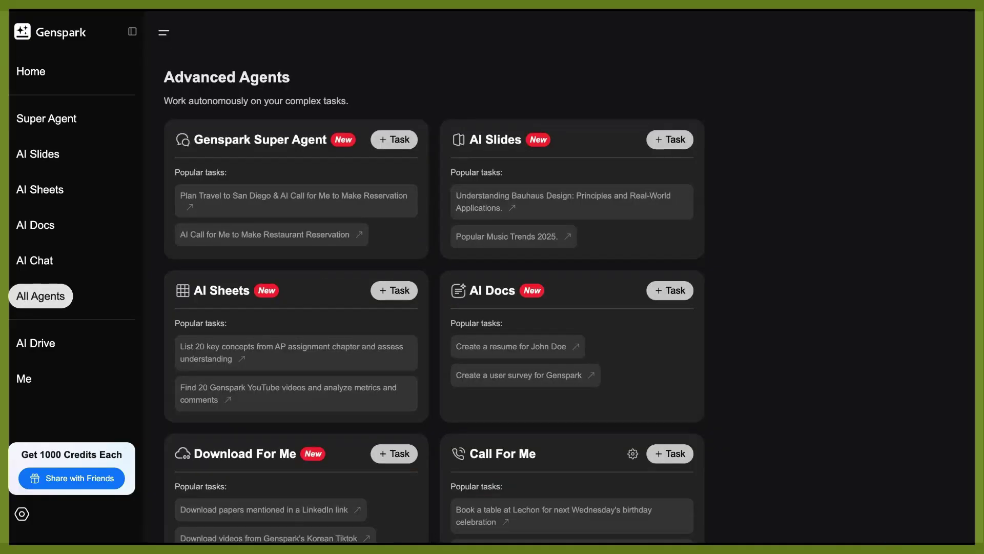
scroll(621, 241, "down", 6)
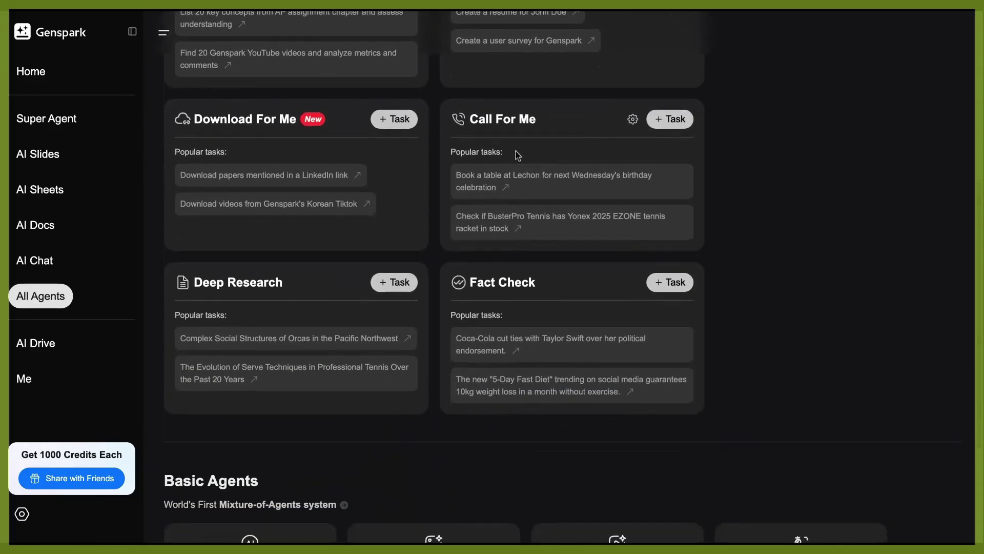
scroll(506, 275, "down", 3)
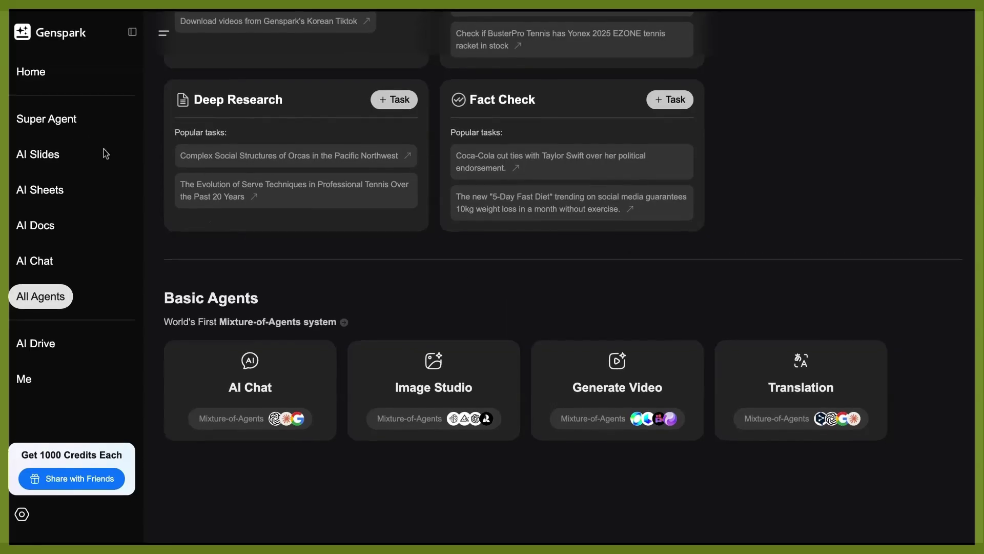
left_click(71, 123)
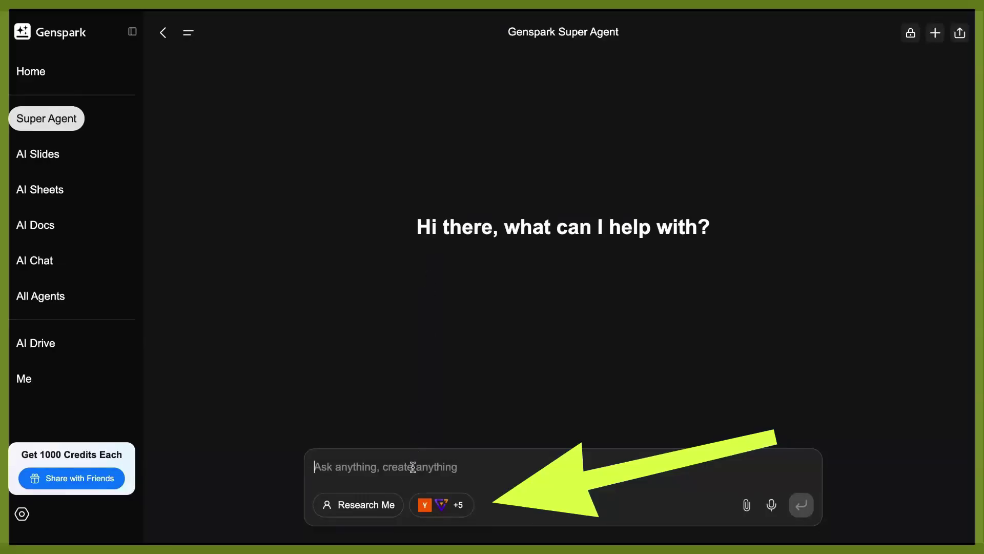
Show the Choose Tools list with Hacker News, Chart Server, Reddit, Notion and Gmail enabled.
left_click(449, 510)
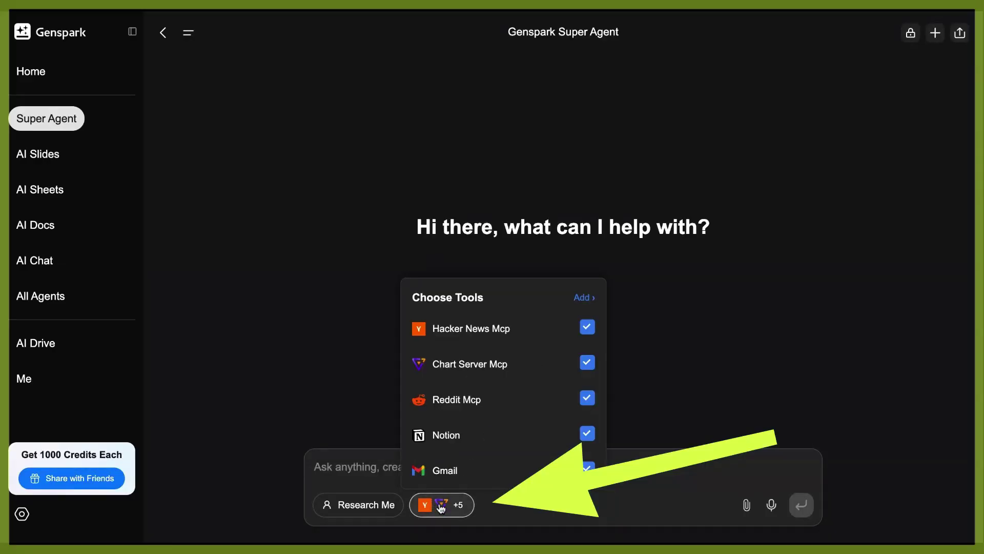
left_click(311, 300)
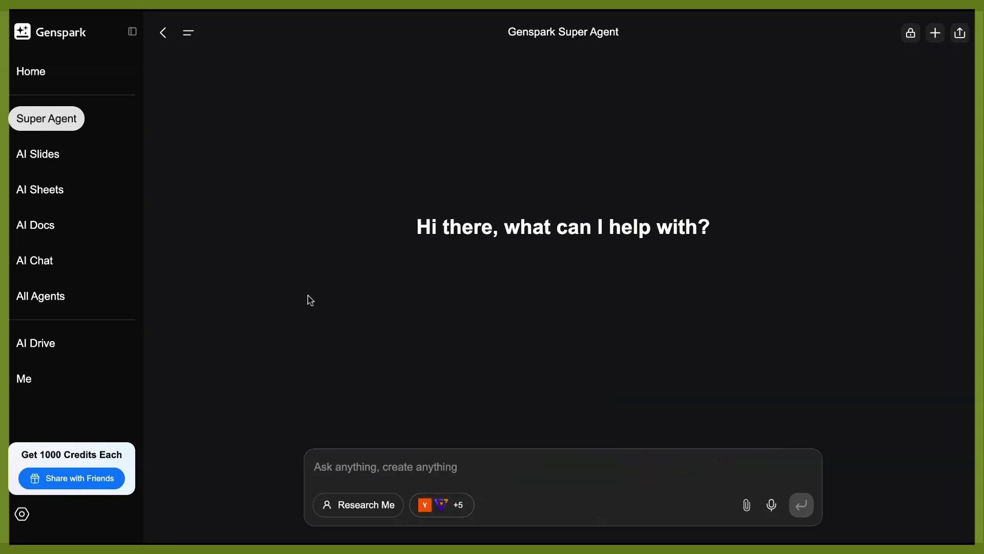
left_click(455, 507)
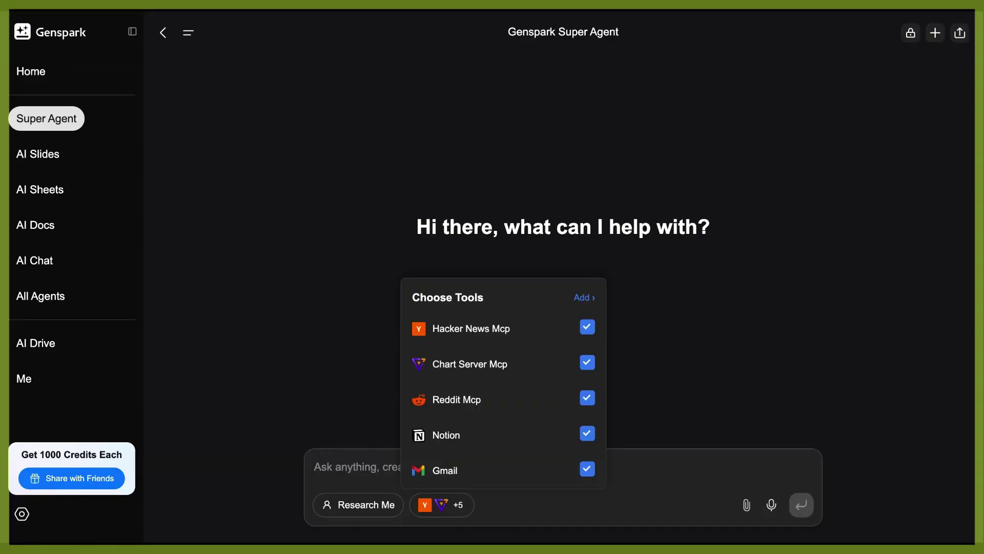
Open the full Tools manager and scroll through the installed tools to Reddit MCP.
left_click(583, 298)
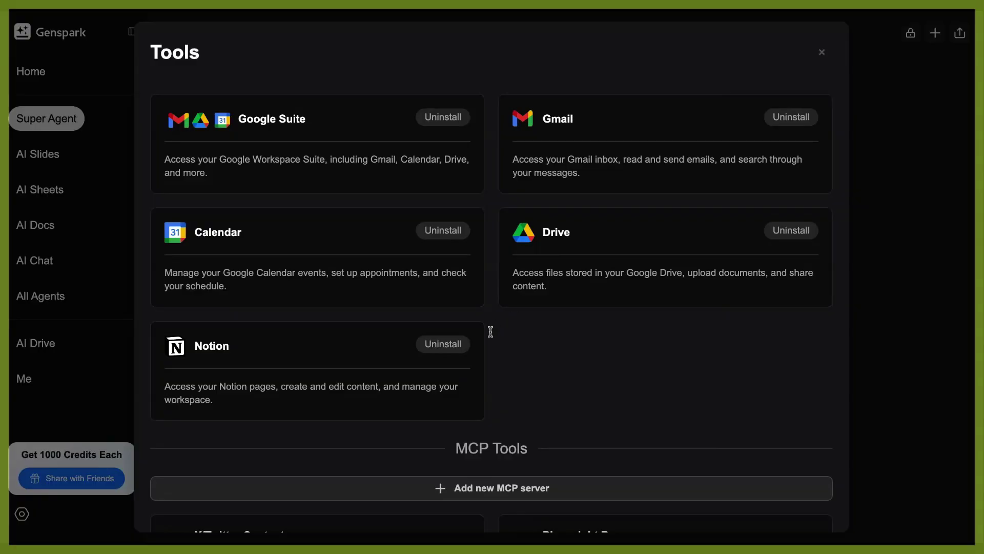
scroll(490, 331, "down", 5)
scroll(490, 331, "down", 3)
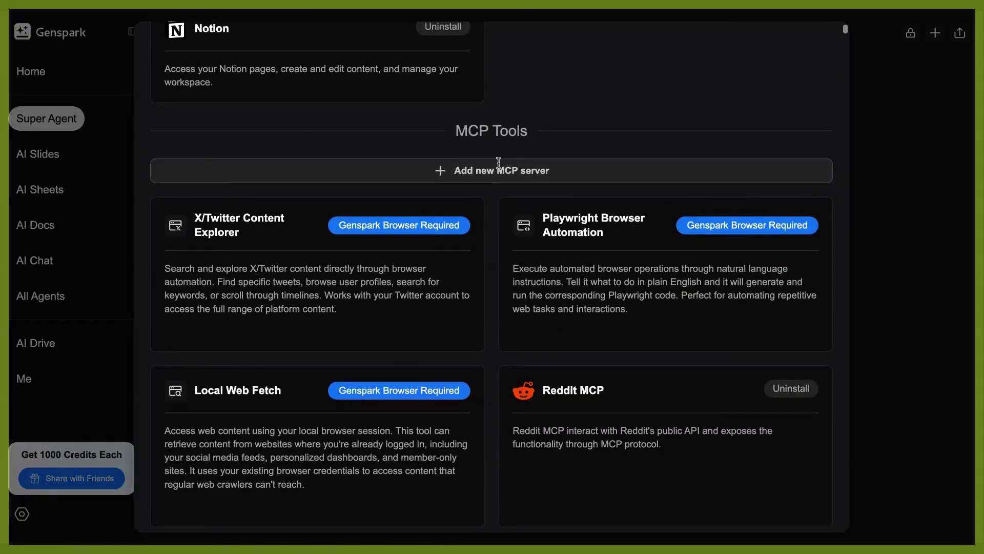
scroll(481, 259, "down", 1)
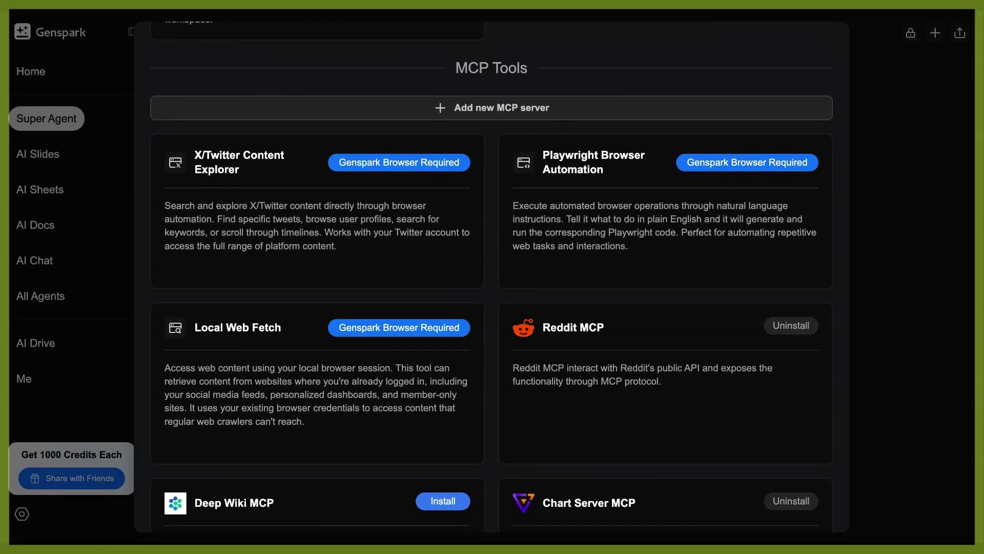
scroll(419, 297, "down", 6)
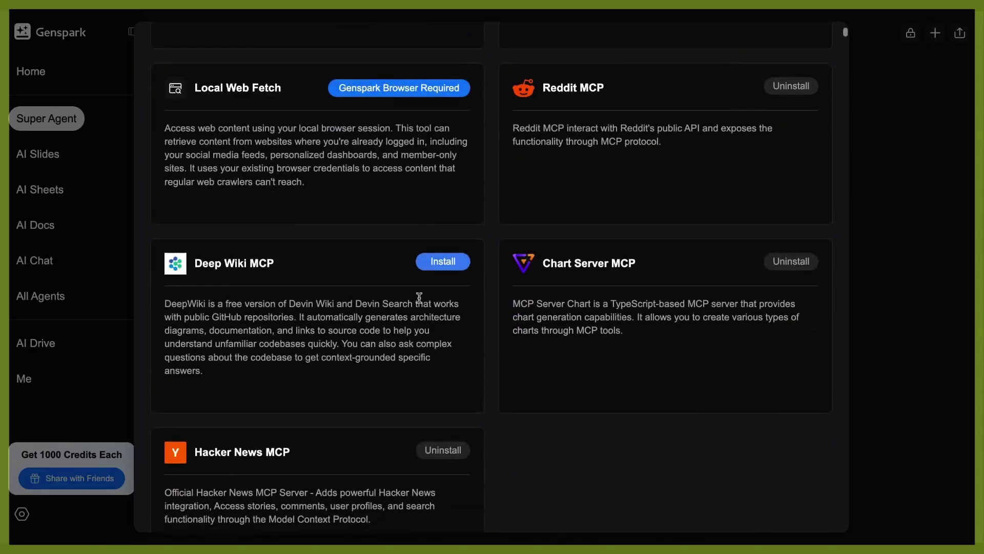
scroll(420, 297, "down", 3)
scroll(464, 241, "down", 4)
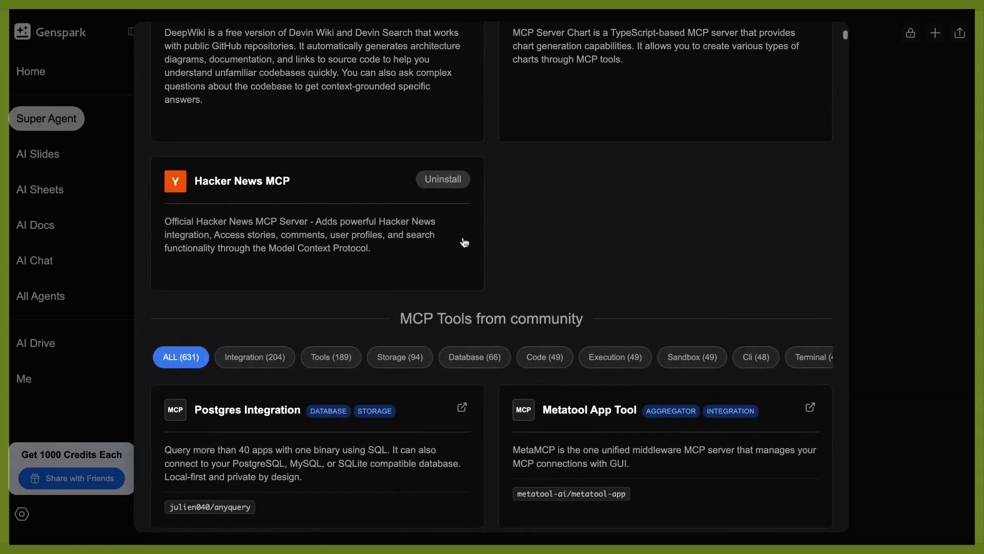
scroll(419, 327, "down", 1)
scroll(420, 327, "up", 5)
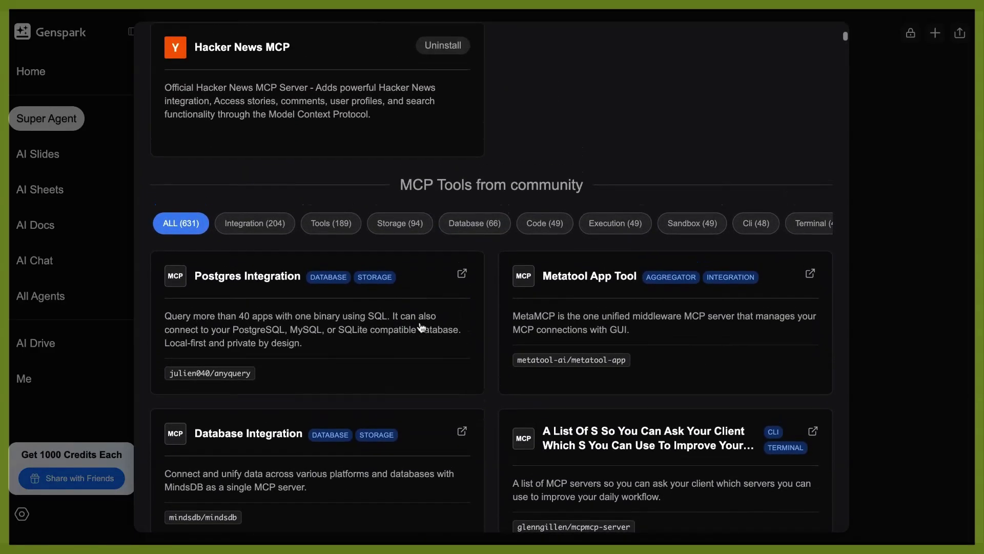
scroll(421, 327, "up", 5)
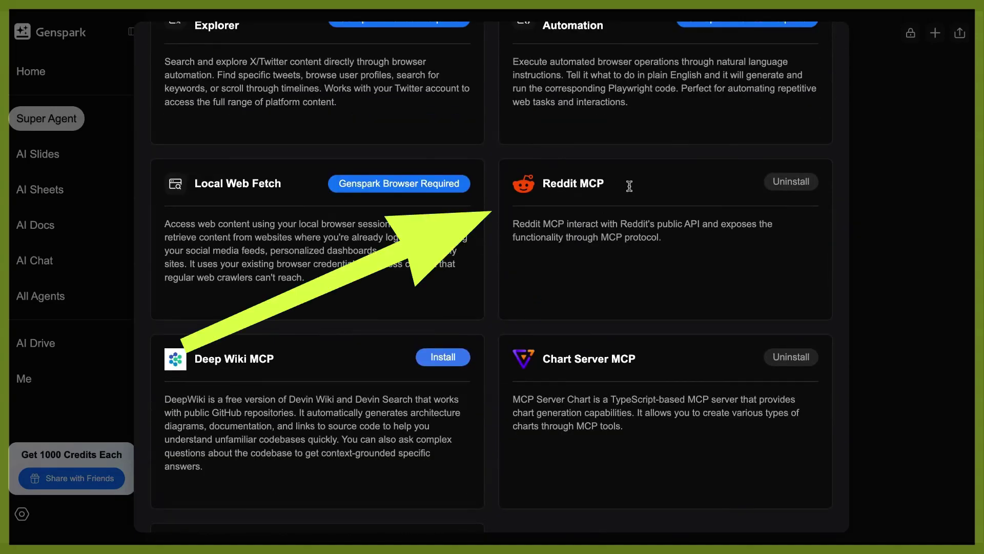
Highlight the Reddit MCP description, then close the Tools manager.
left_click_drag(505, 222, 618, 224)
triple_click(505, 221)
left_click(505, 221)
scroll(638, 236, "up", 10)
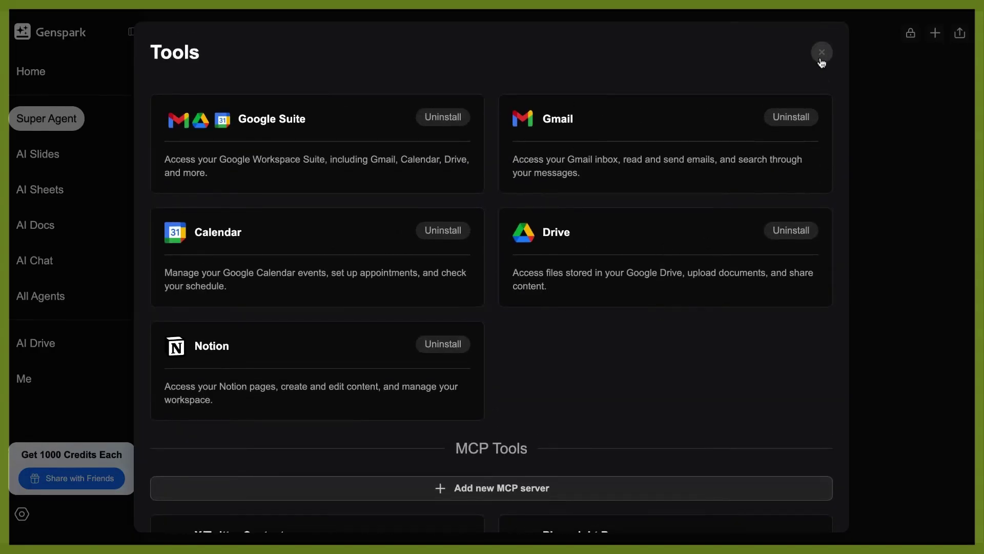
left_click(822, 52)
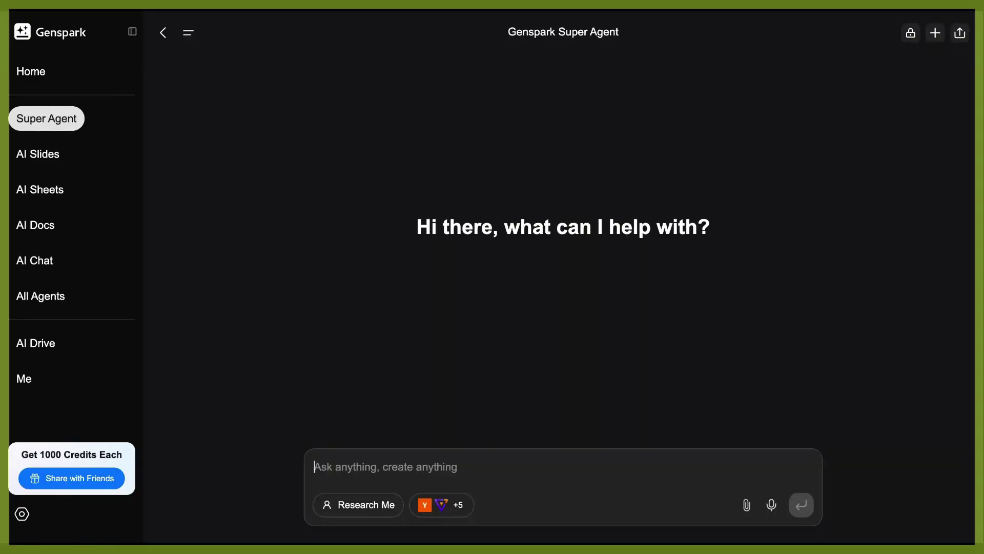
Send a prompt asking the agent to search Reddit for trending problems of roofing contractor companies.
type("can you search redi")
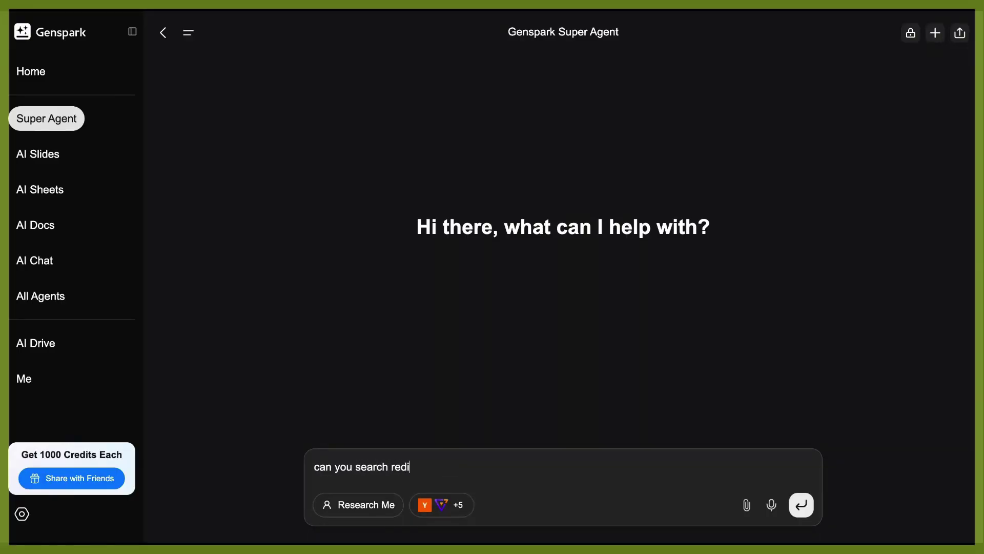
key("BackSpace")
type("dit for some trending ")
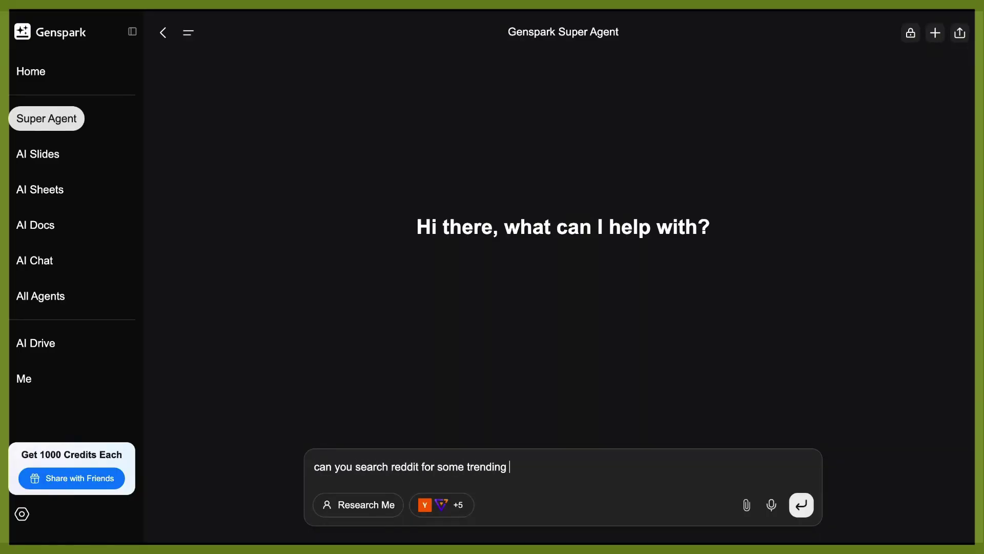
type("topics related to problems people are")
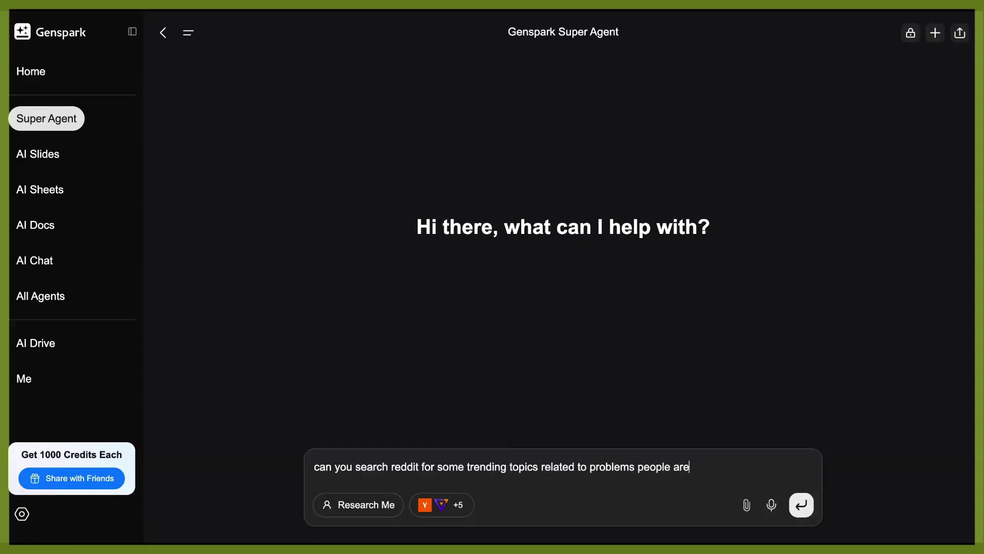
type(" having in the market")
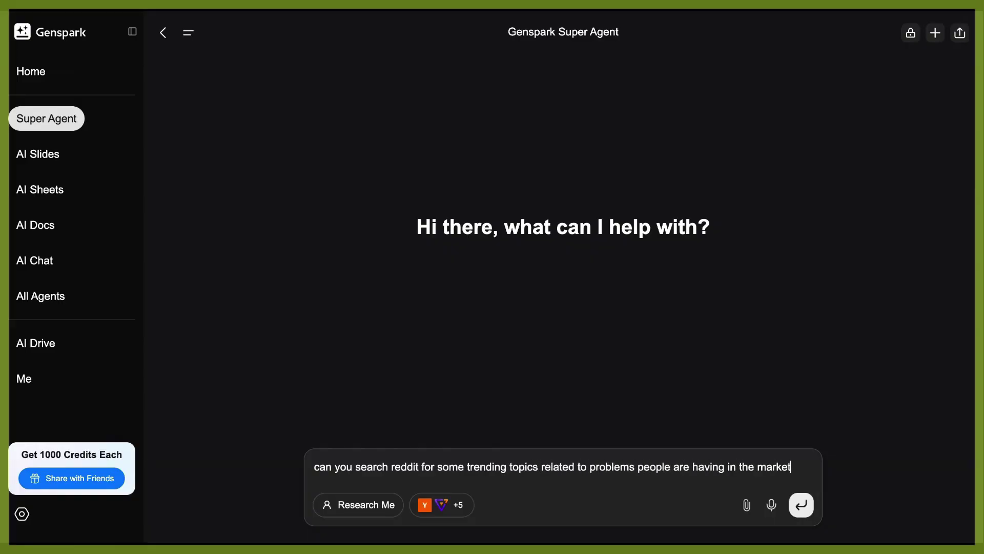
type(", specif")
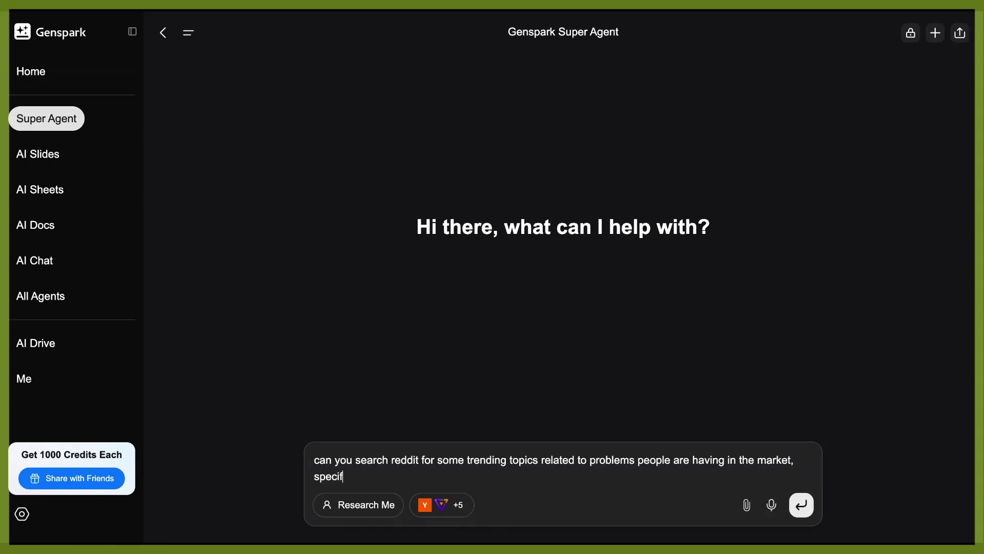
type("ically i want you to re")
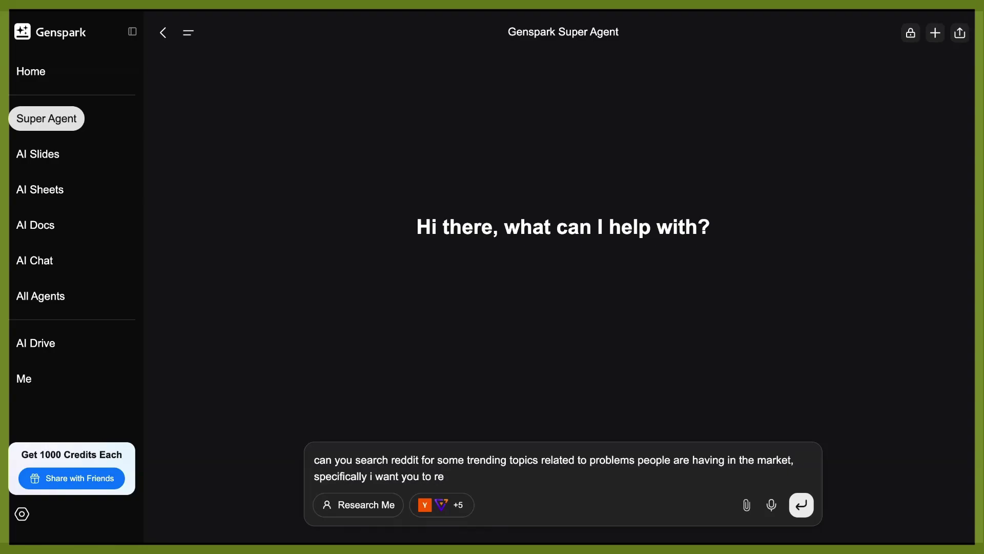
type("search")
type(" [niche")
key("BackSpace")
key("BackSpace")
key("BackSpace")
key("BackSpace")
type("roofing contract")
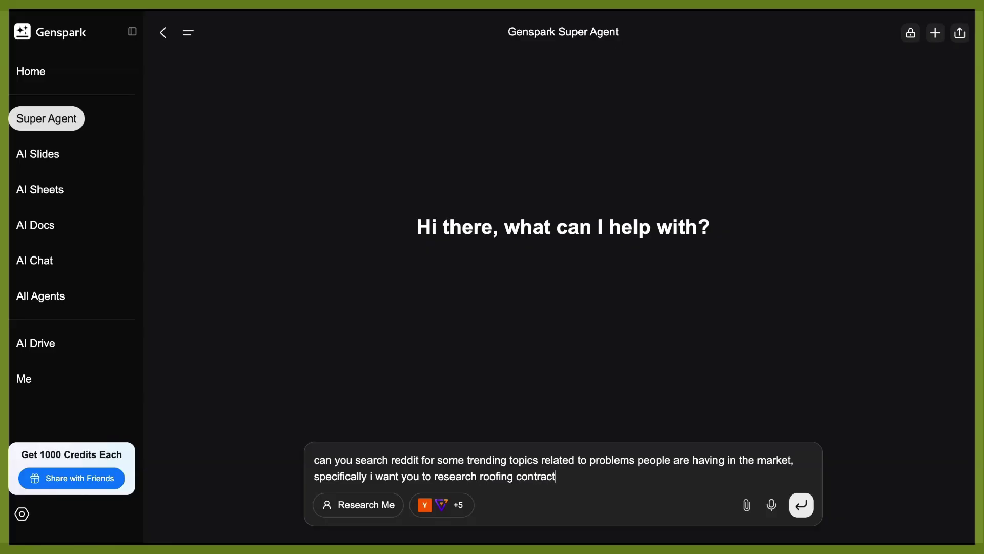
type("or companies and the problems they hav")
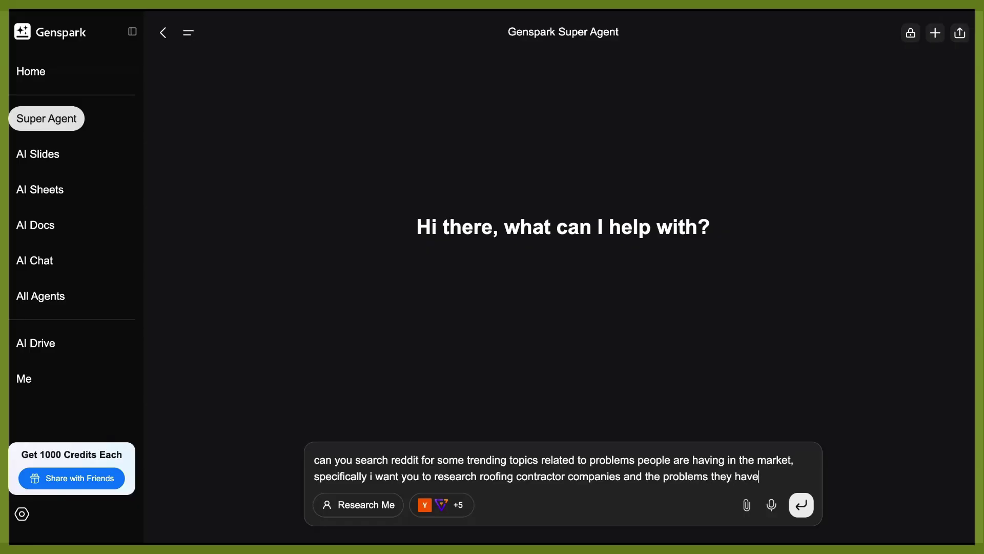
type("e")
key("Return")
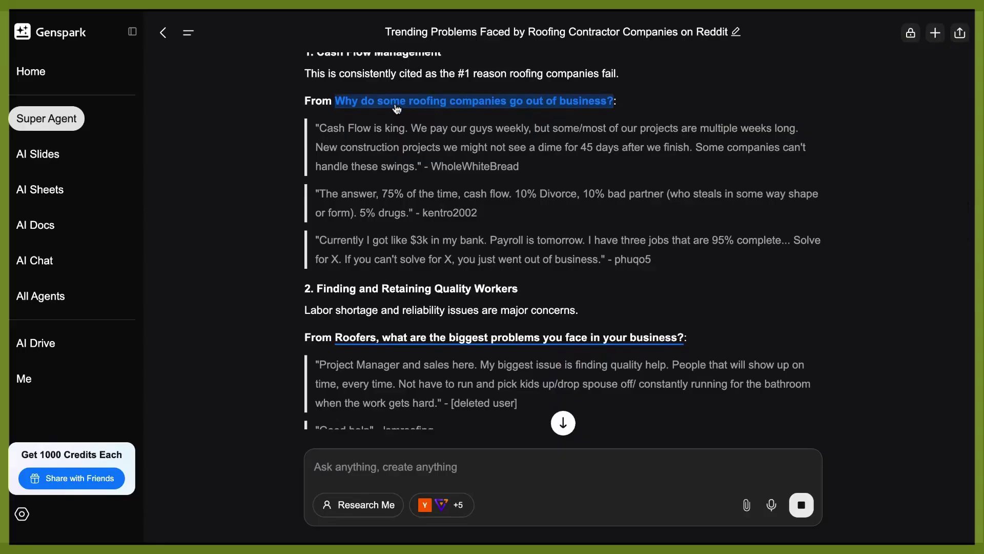
left_click(397, 105)
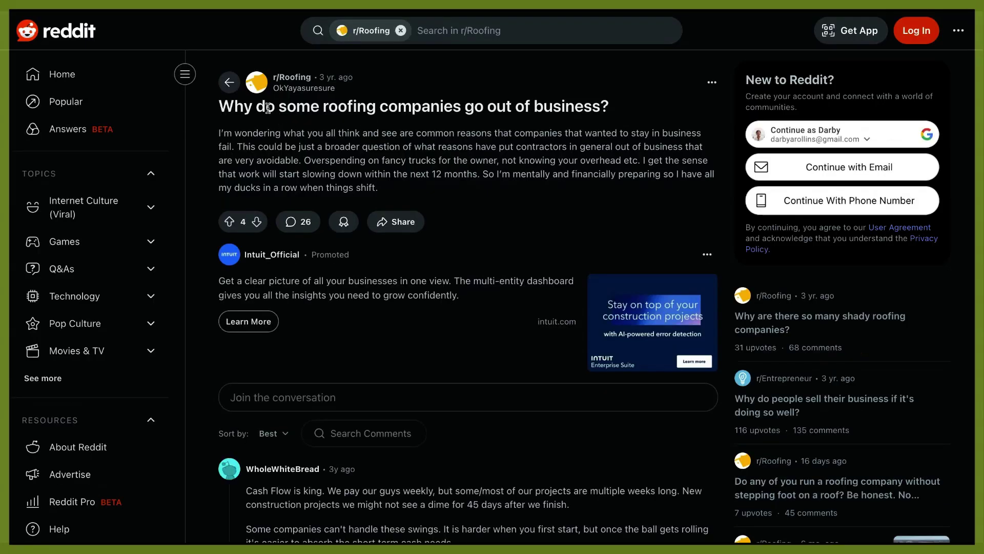
scroll(255, 171, "down", 5)
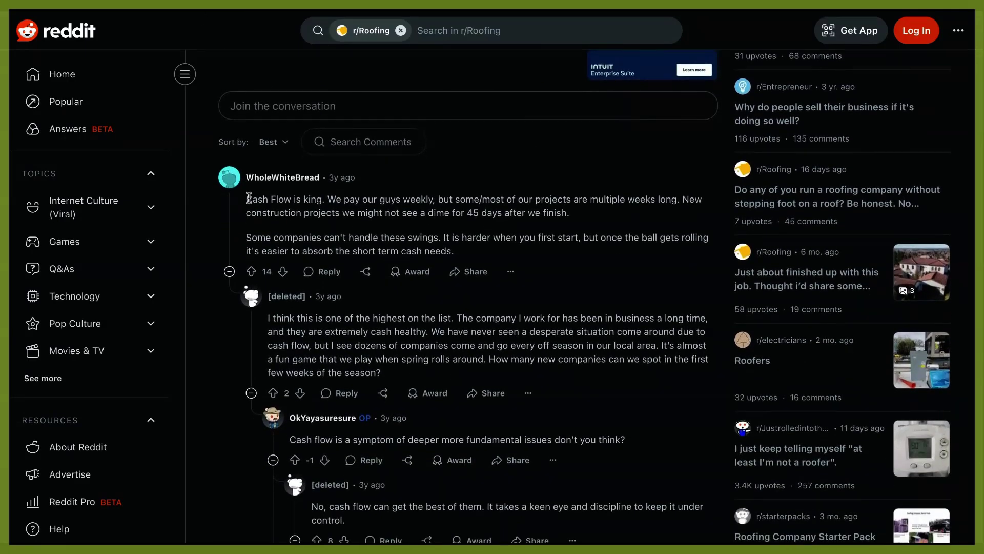
triple_click(248, 197)
left_click(465, 245)
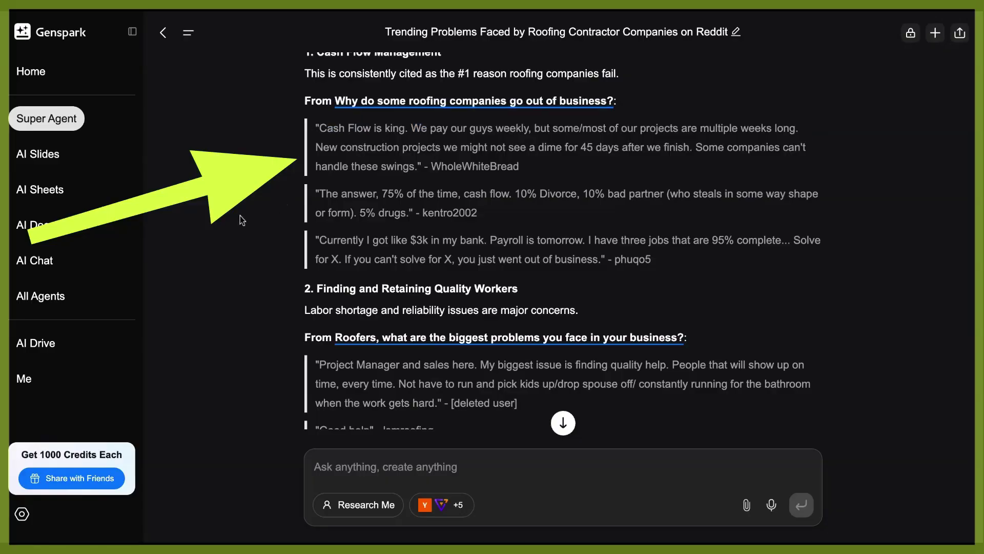
scroll(241, 221, "down", 3)
scroll(241, 221, "down", 10)
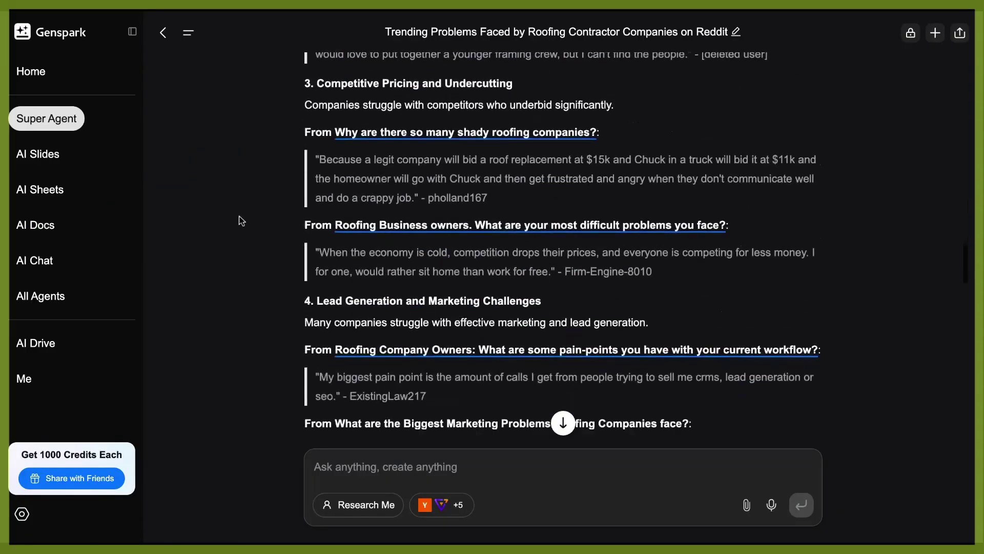
scroll(563, 230, "down", 2)
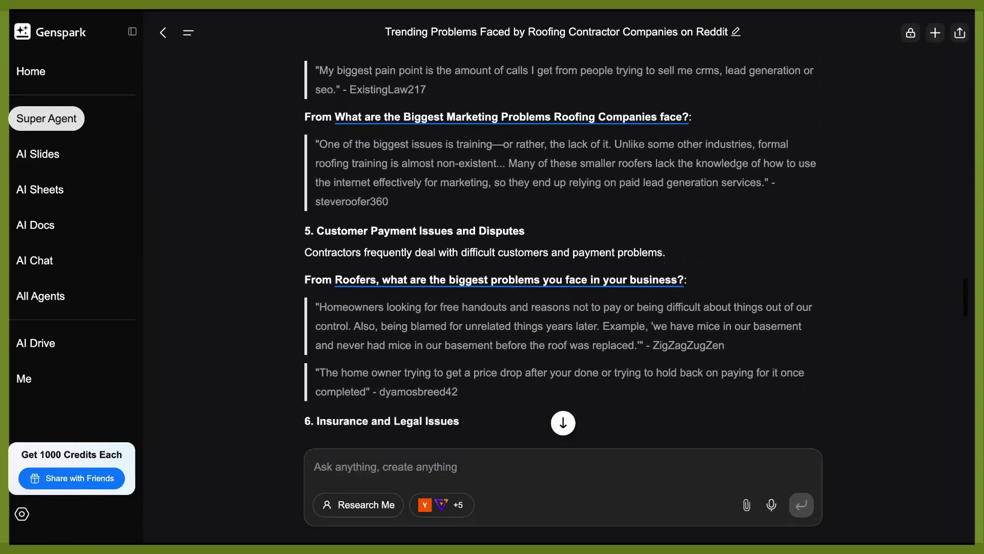
scroll(563, 231, "down", 3)
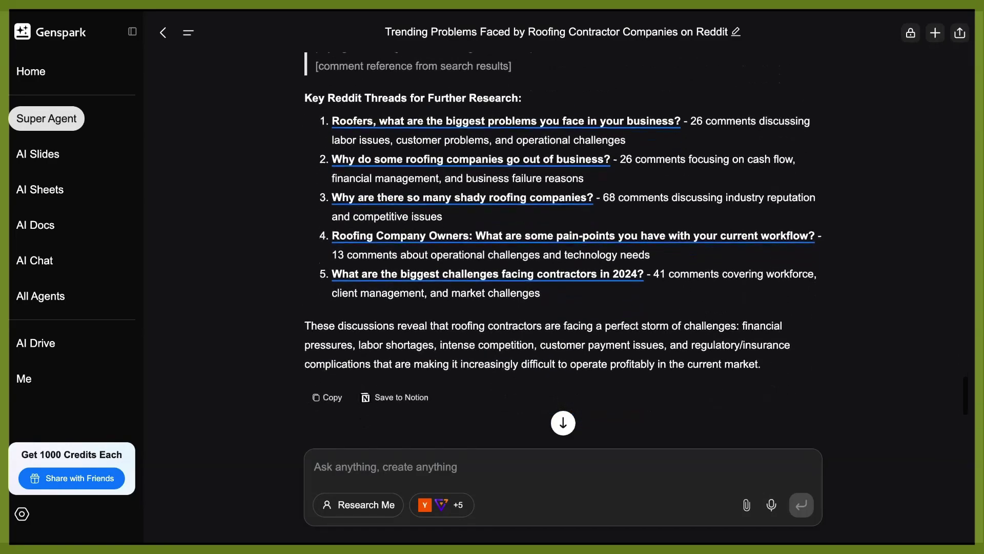
scroll(563, 231, "down", 2)
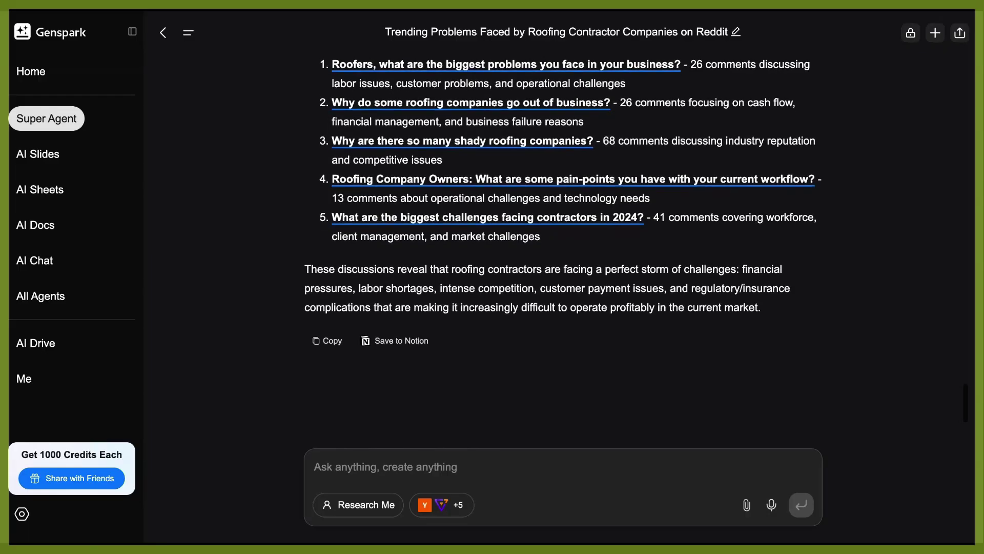
scroll(563, 205, "up", 1)
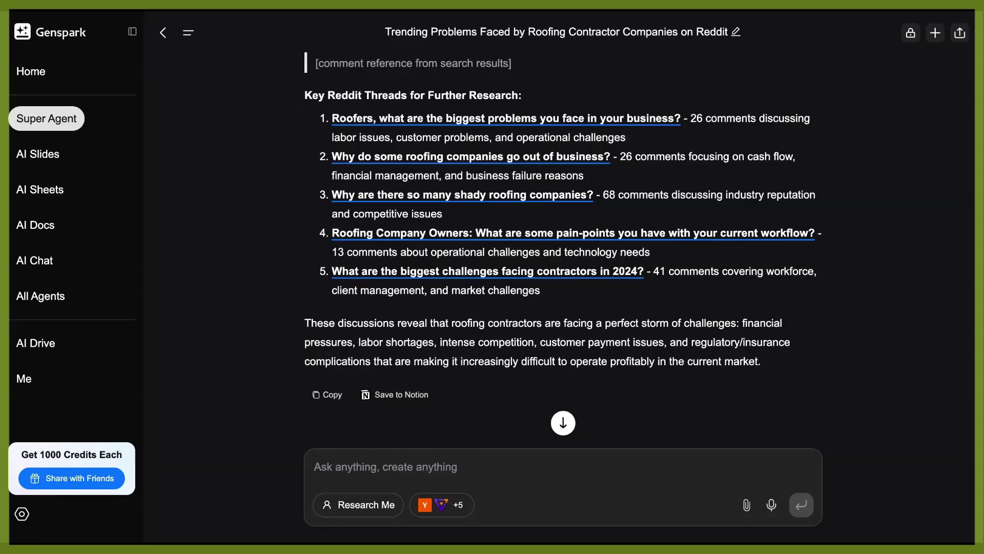
scroll(563, 230, "down", 2)
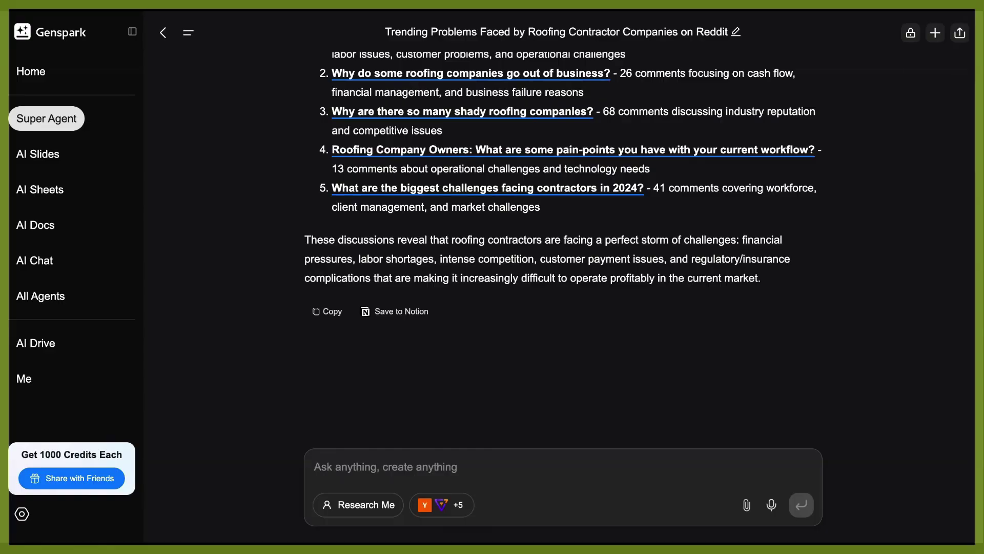
scroll(561, 203, "up", 1)
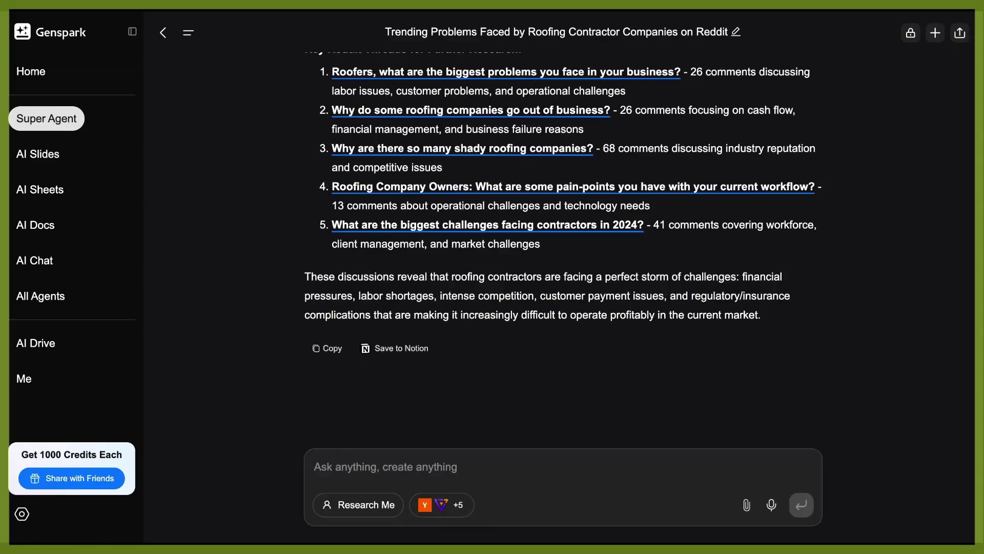
scroll(564, 246, "up", 20)
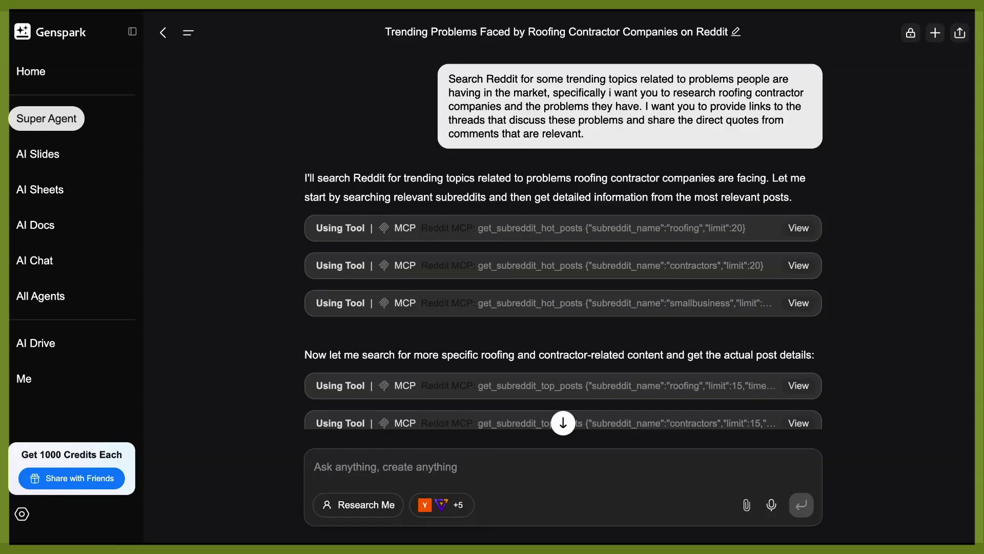
Confirm Gmail is among the agent's enabled tools, then close the tool list.
scroll(564, 247, "down", 20)
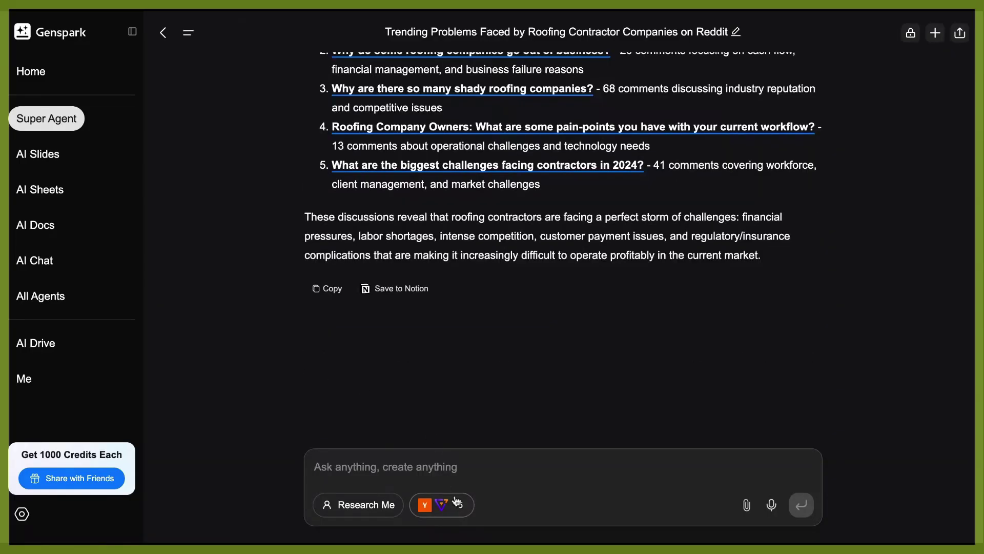
left_click(453, 514)
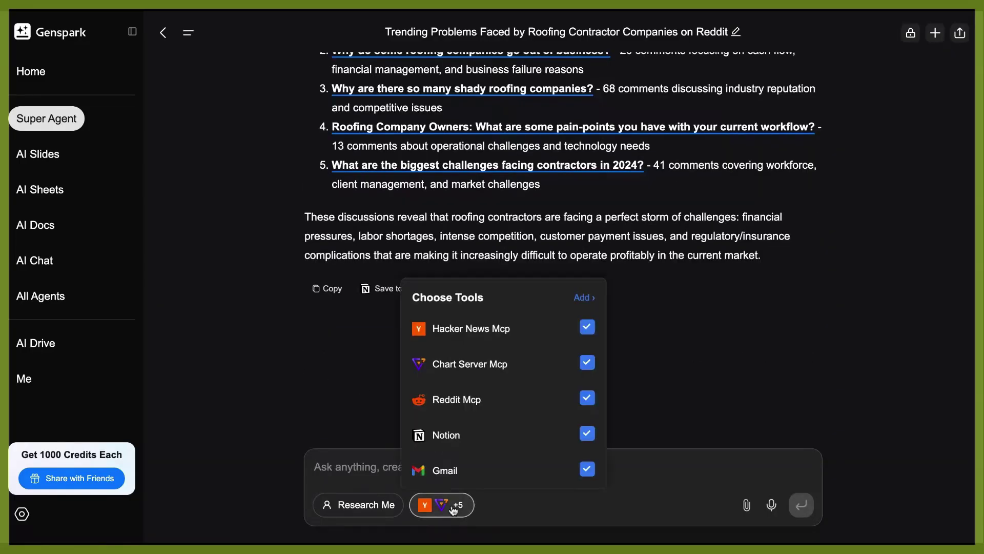
scroll(468, 426, "down", 2)
scroll(468, 426, "down", 2)
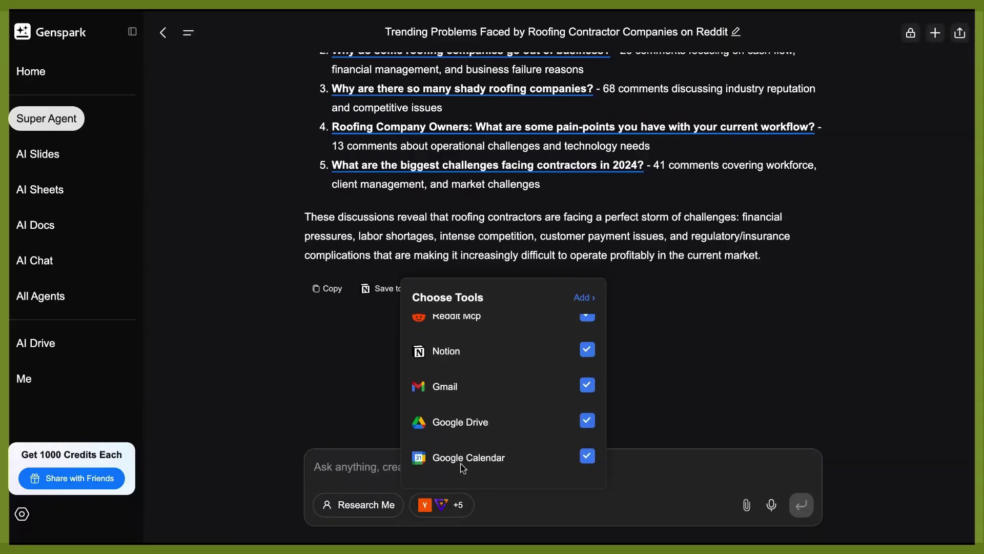
left_click(374, 474)
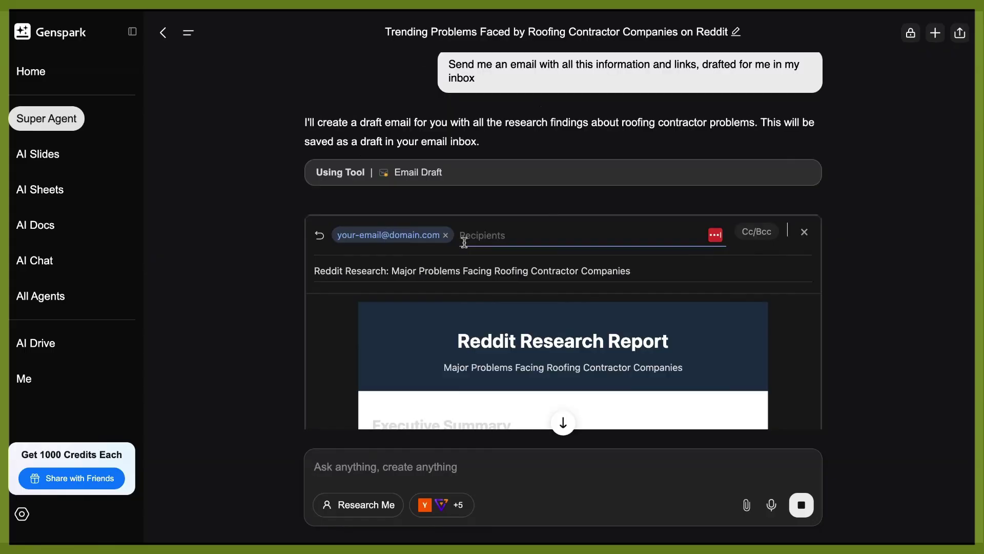
Start typing a recipient e-mail address, then review the Reddit Research Report draft and summary.
type("hey@")
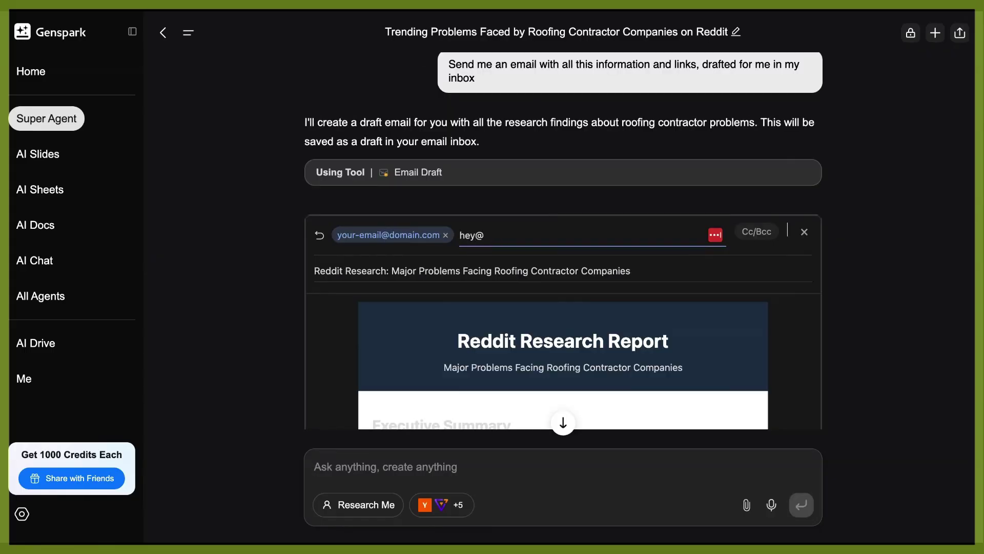
scroll(246, 282, "down", 3)
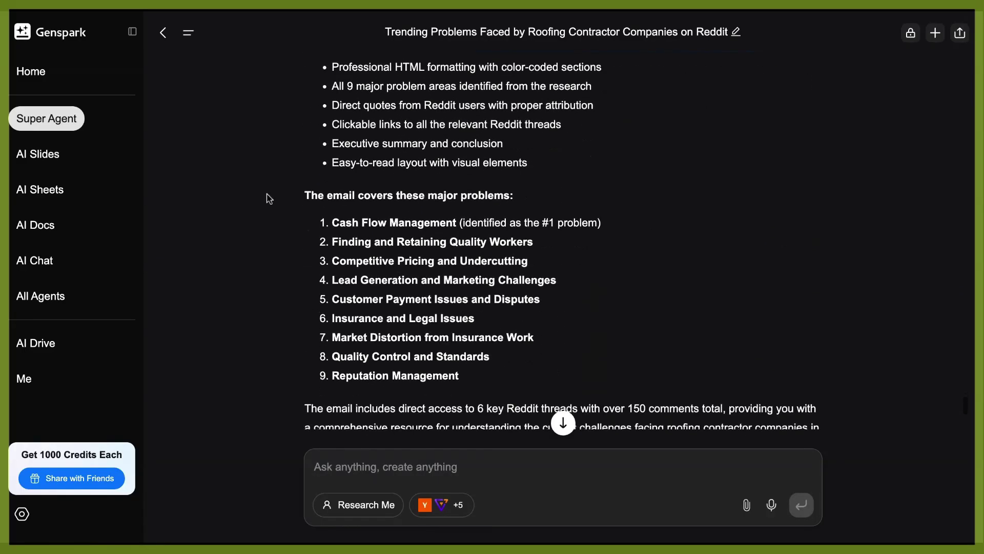
scroll(266, 198, "down", 1)
scroll(354, 273, "down", 3)
scroll(431, 277, "down", 1)
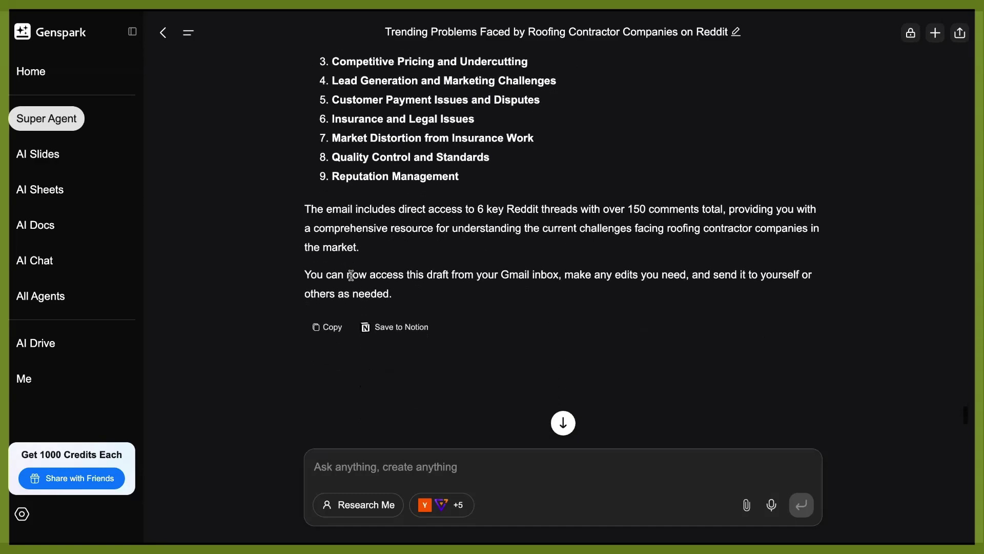
scroll(411, 272, "up", 1)
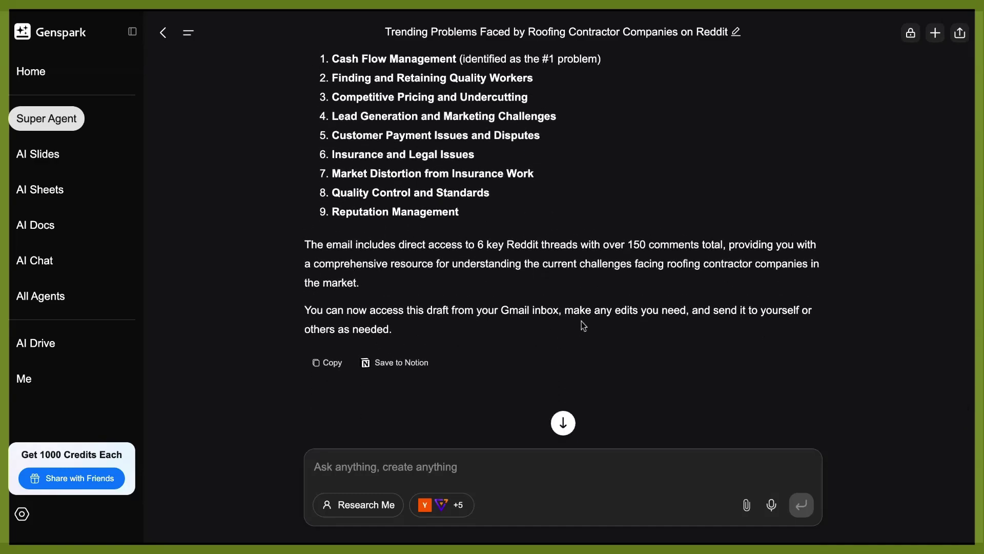
scroll(387, 257, "up", 1)
scroll(384, 251, "up", 10)
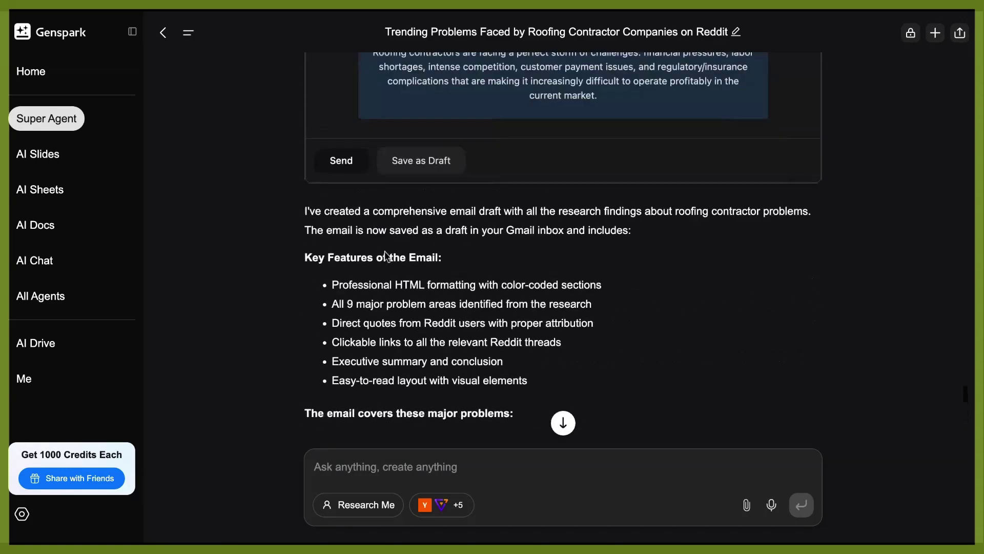
scroll(562, 241, "up", 10)
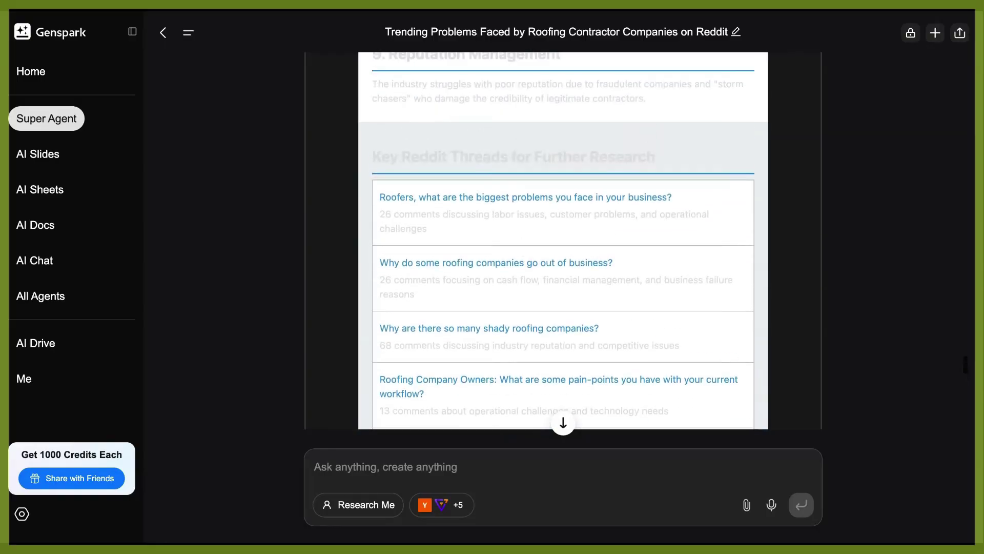
scroll(563, 241, "down", 15)
scroll(340, 255, "down", 3)
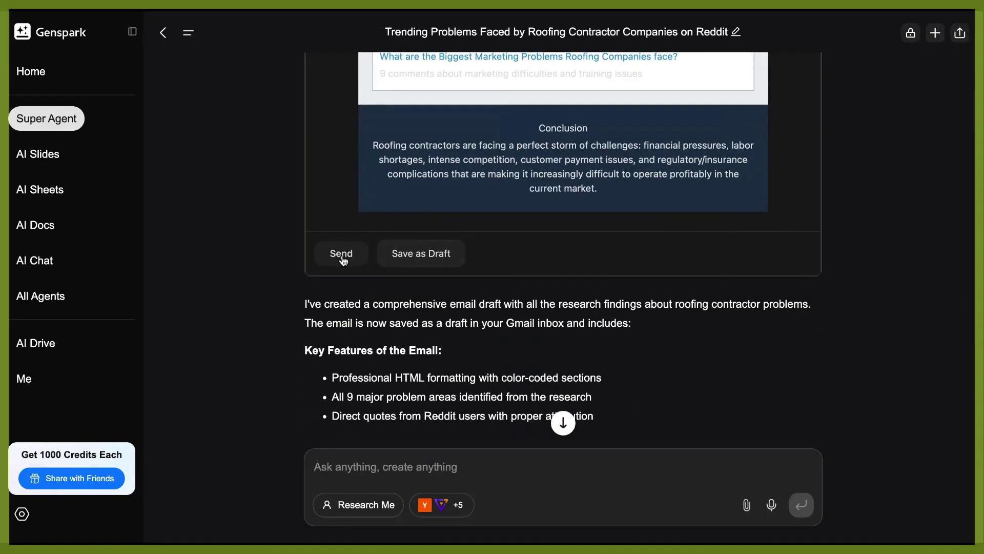
scroll(257, 207, "down", 1)
scroll(257, 206, "up", 8)
scroll(563, 241, "up", 5)
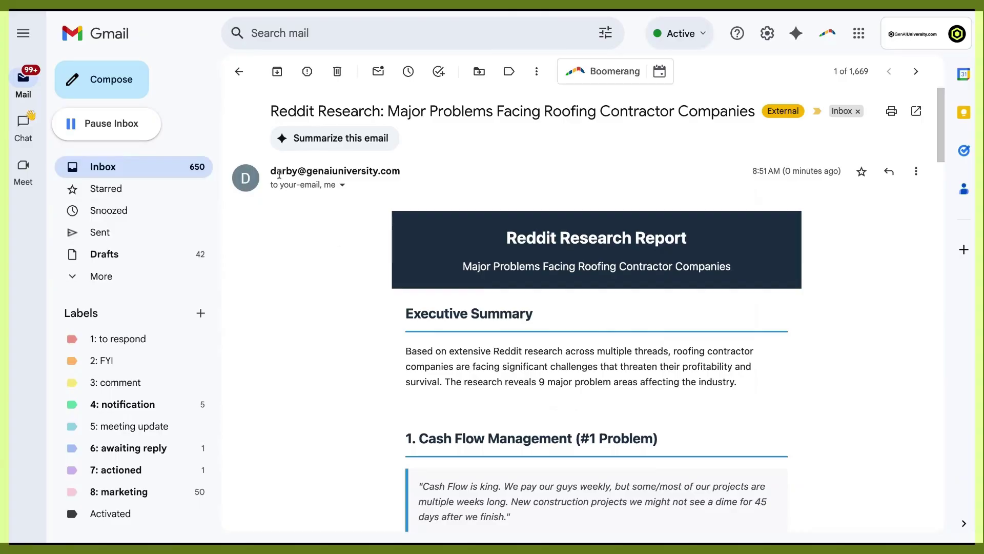
left_click_drag(318, 170, 400, 172)
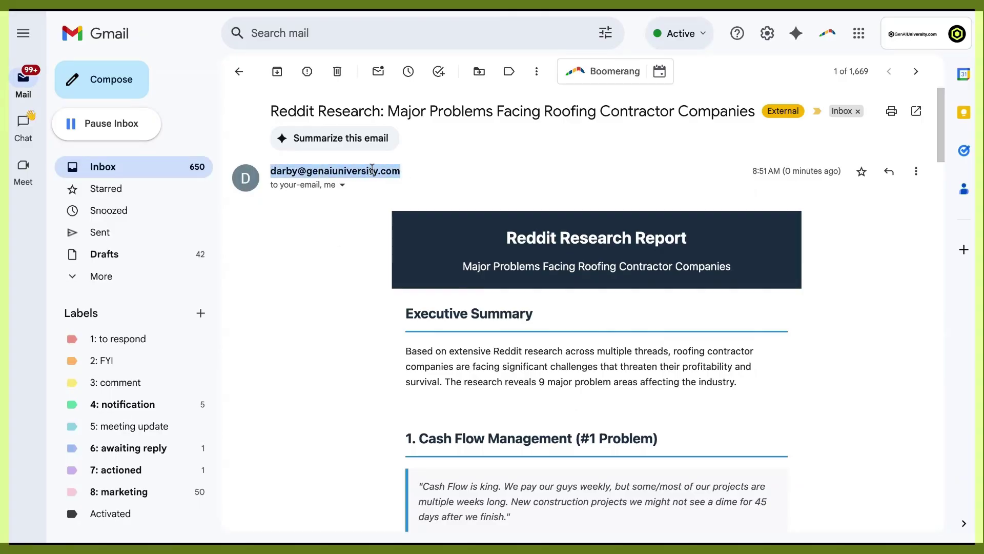
left_click(365, 270)
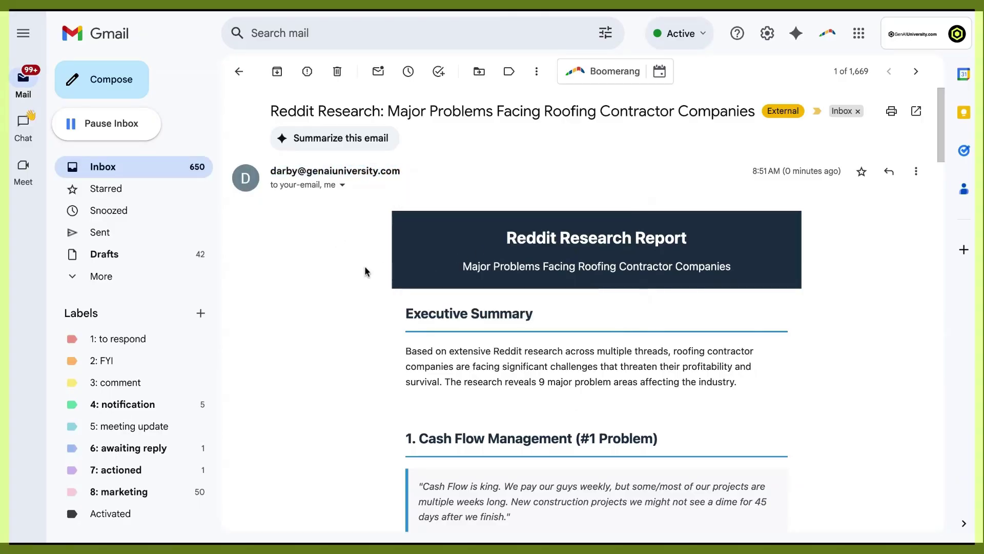
scroll(366, 271, "down", 1)
scroll(366, 271, "down", 10)
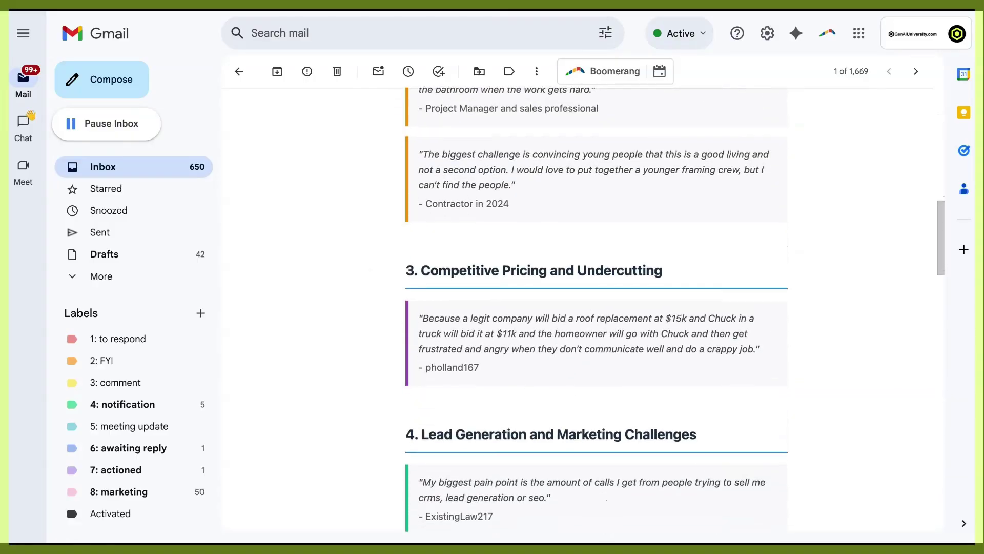
scroll(597, 309, "down", 15)
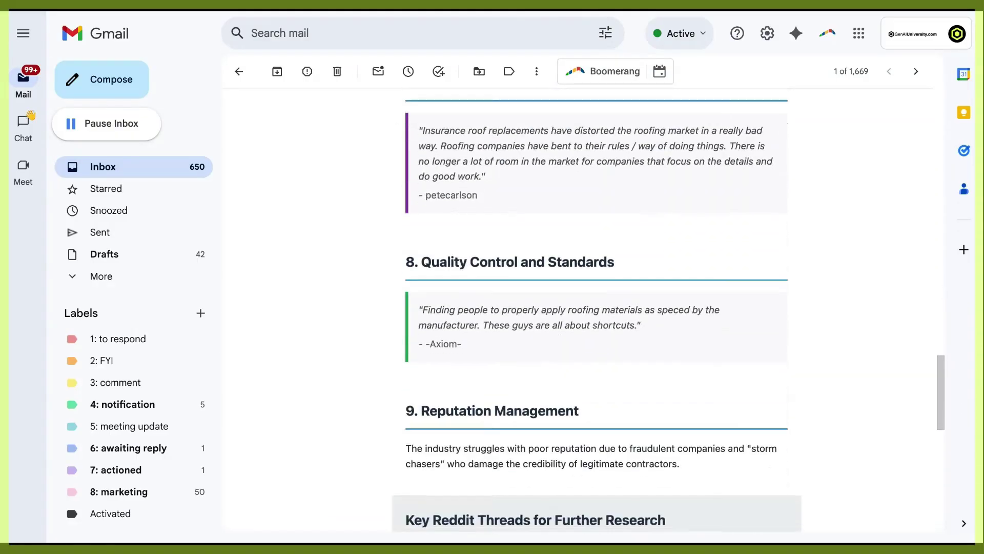
scroll(596, 309, "down", 5)
scroll(596, 309, "up", 20)
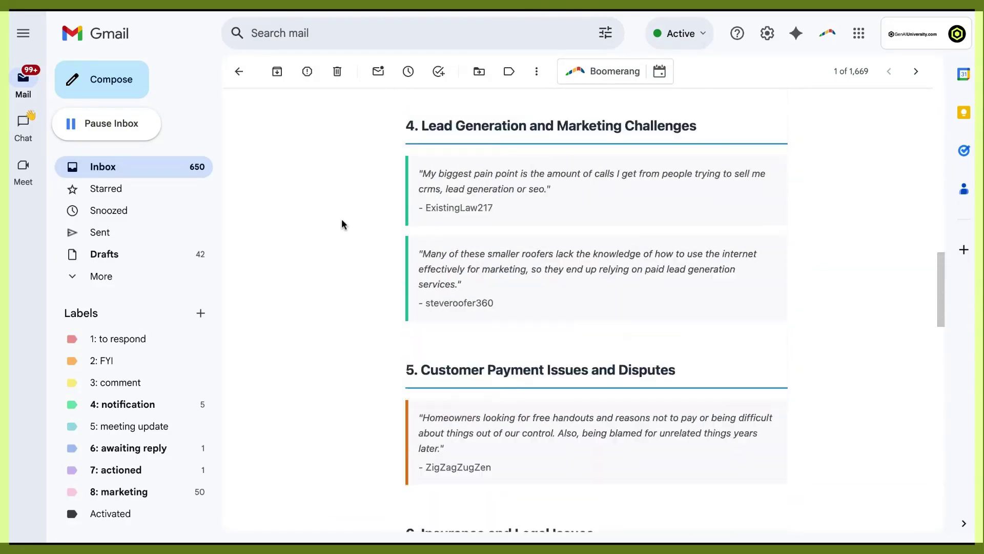